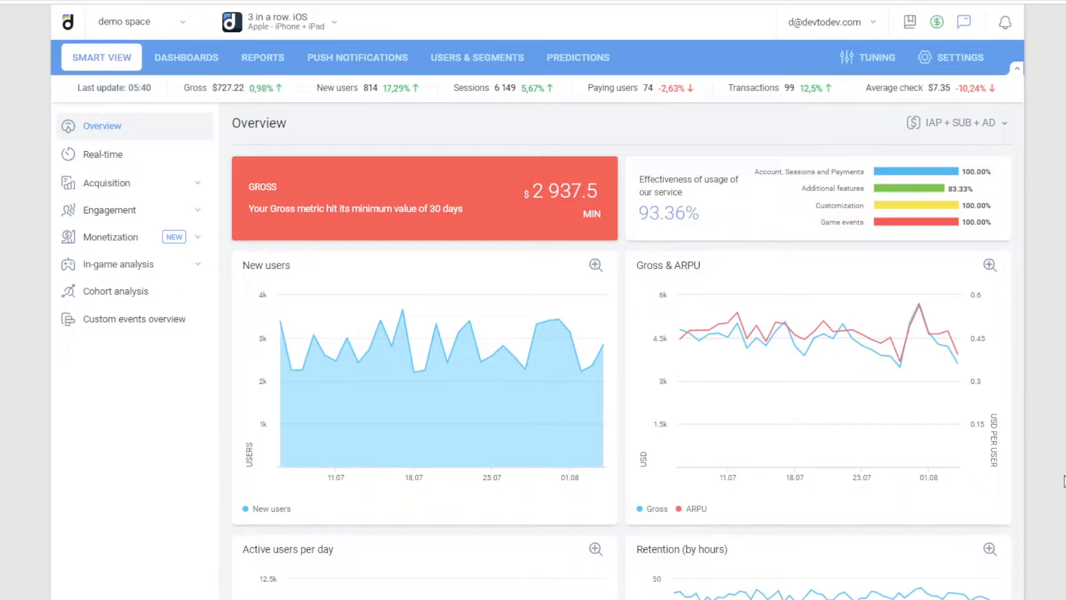
# Go to the Predictions section to reach the LTV Forecasting report with per-country detailed stats.
pyautogui.click(578, 57)
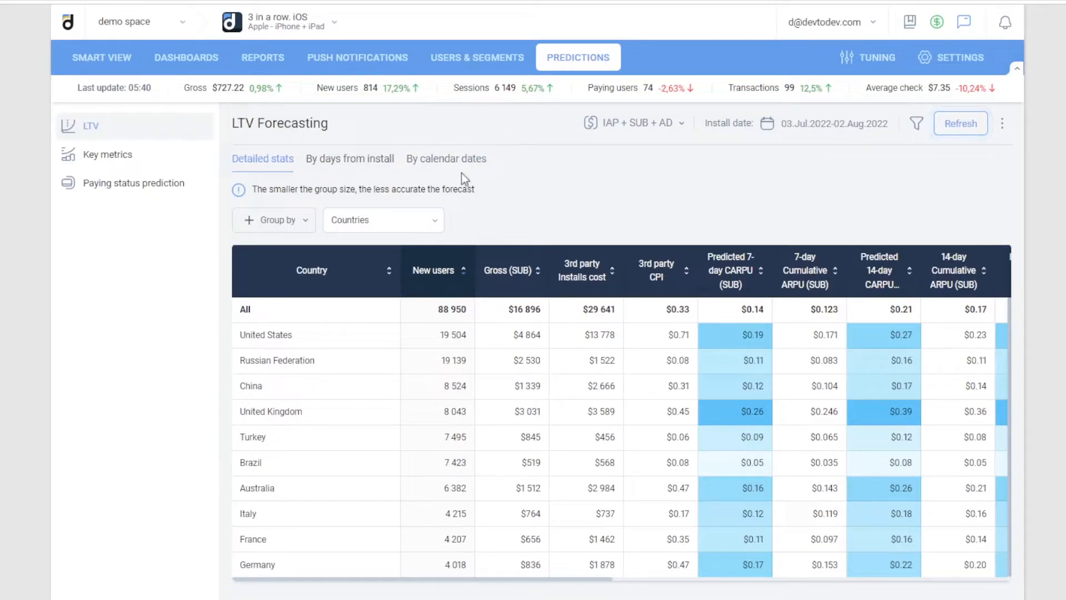
# Switch to the calendar-dates chart, choose Predicted LTV 30 as the metric and refresh the report.
pyautogui.click(449, 158)
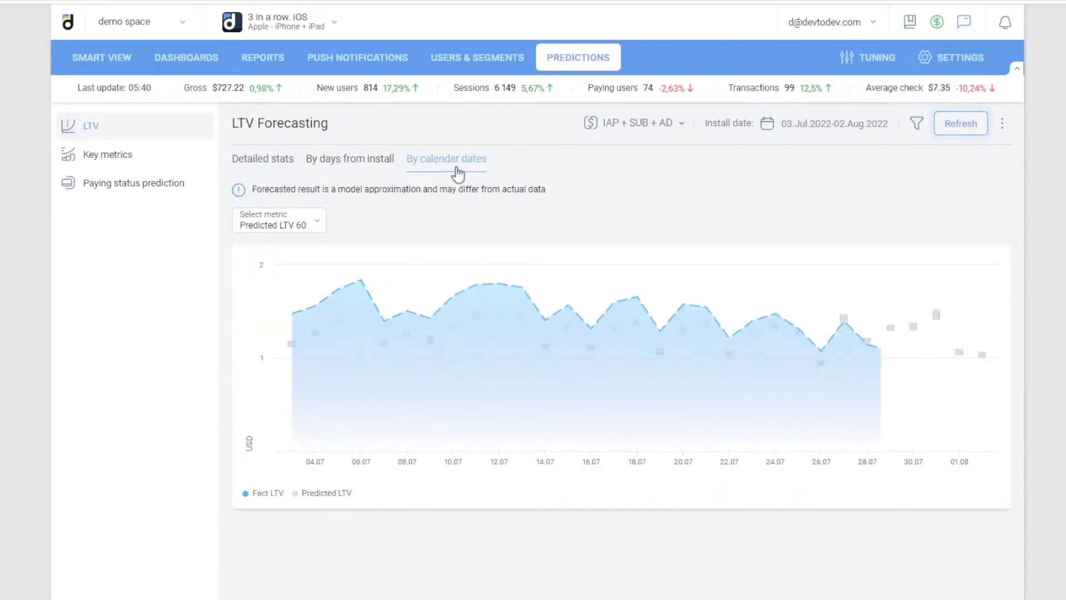
pyautogui.click(308, 227)
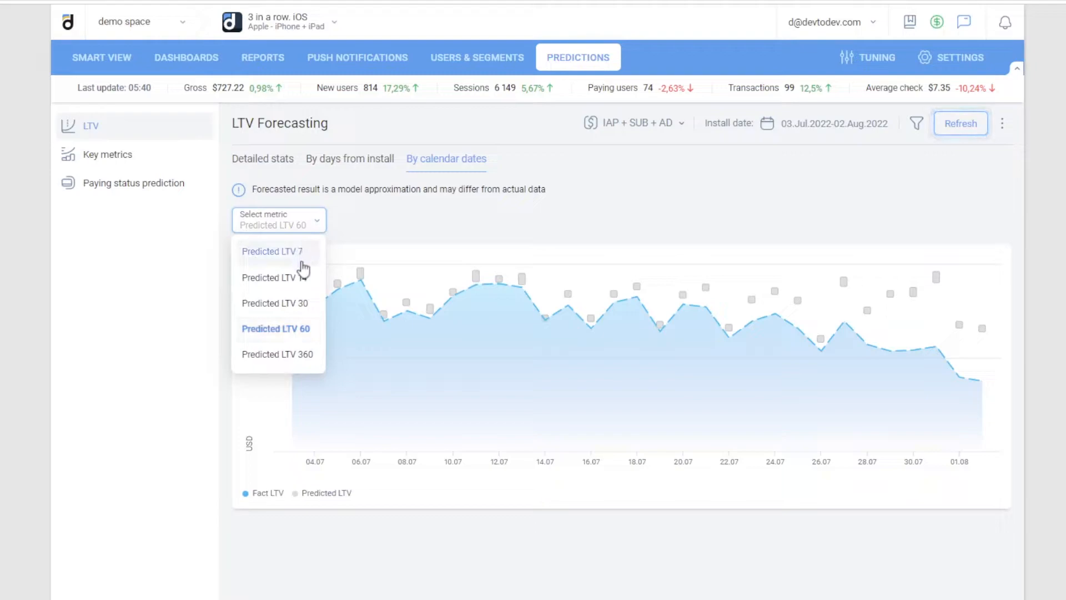
pyautogui.click(275, 303)
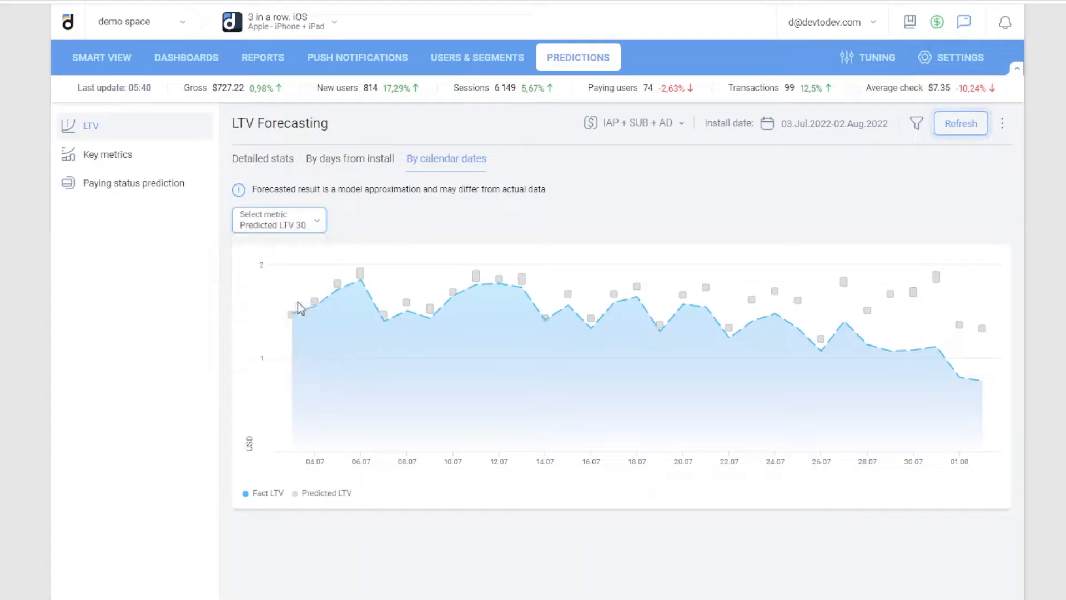
pyautogui.click(960, 123)
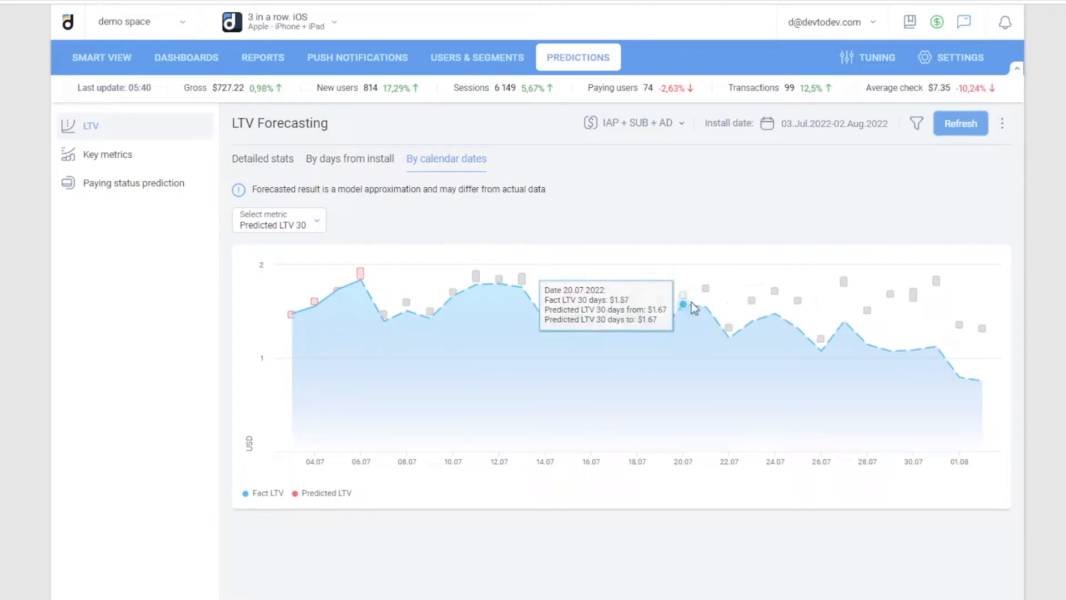
# Return to detailed stats grouped by Campaign, refresh, and check the included revenue sources.
pyautogui.click(263, 159)
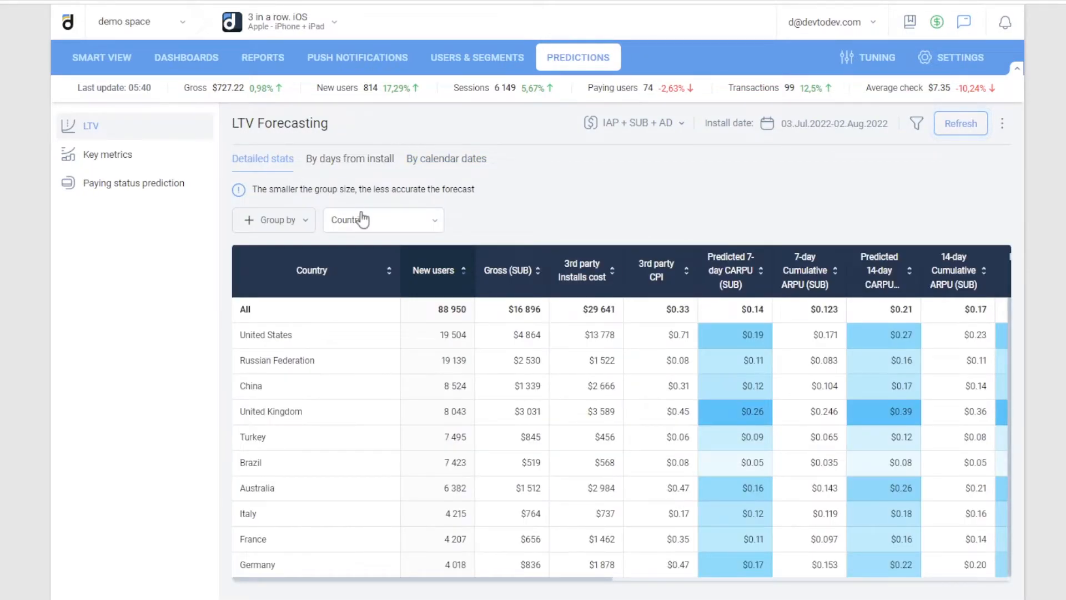
pyautogui.click(417, 221)
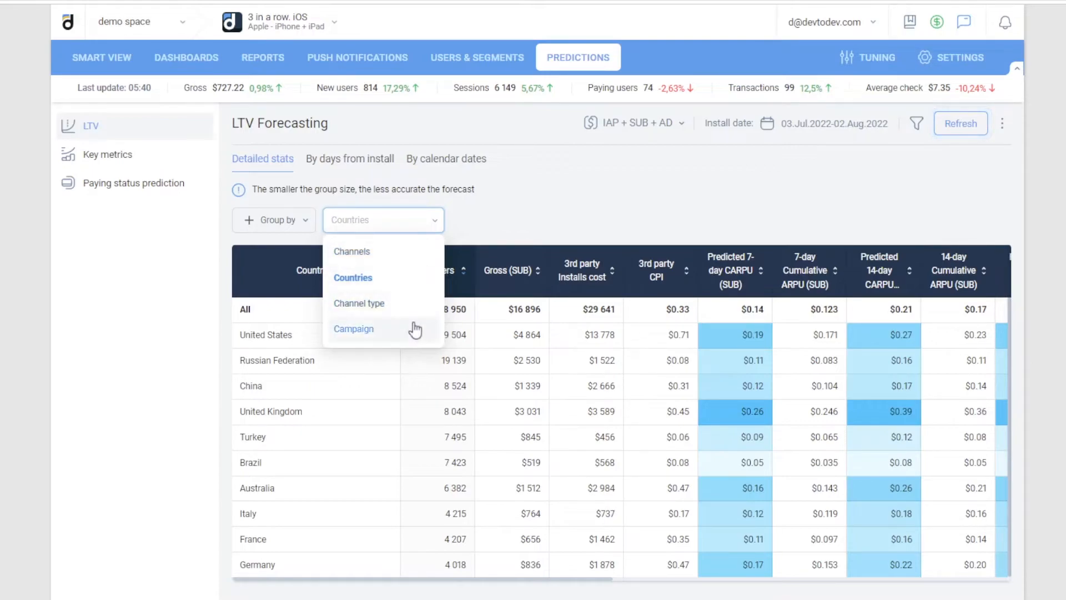
pyautogui.click(366, 329)
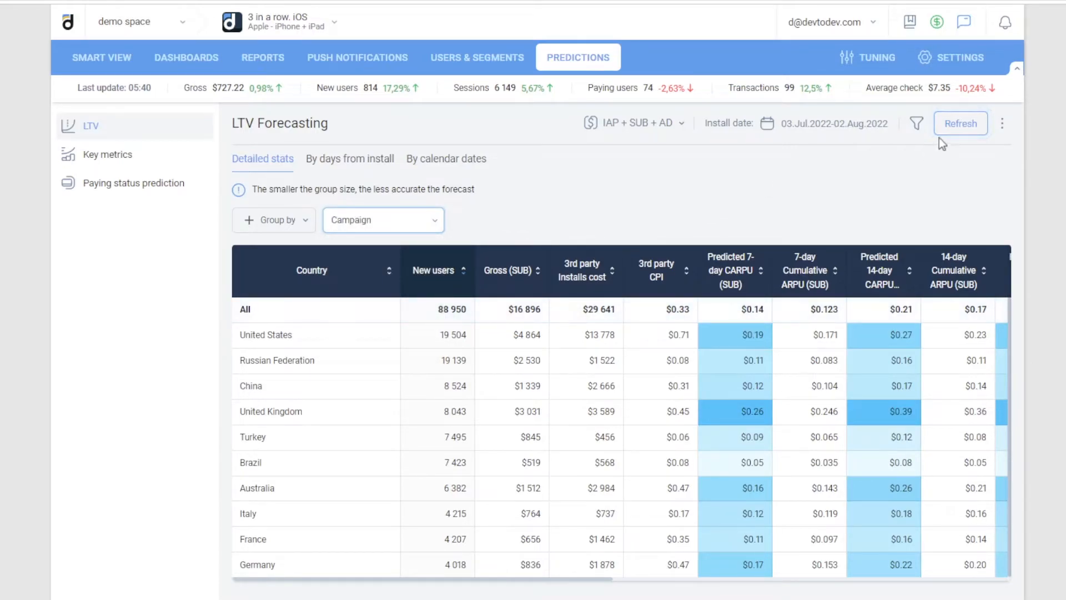
pyautogui.click(961, 124)
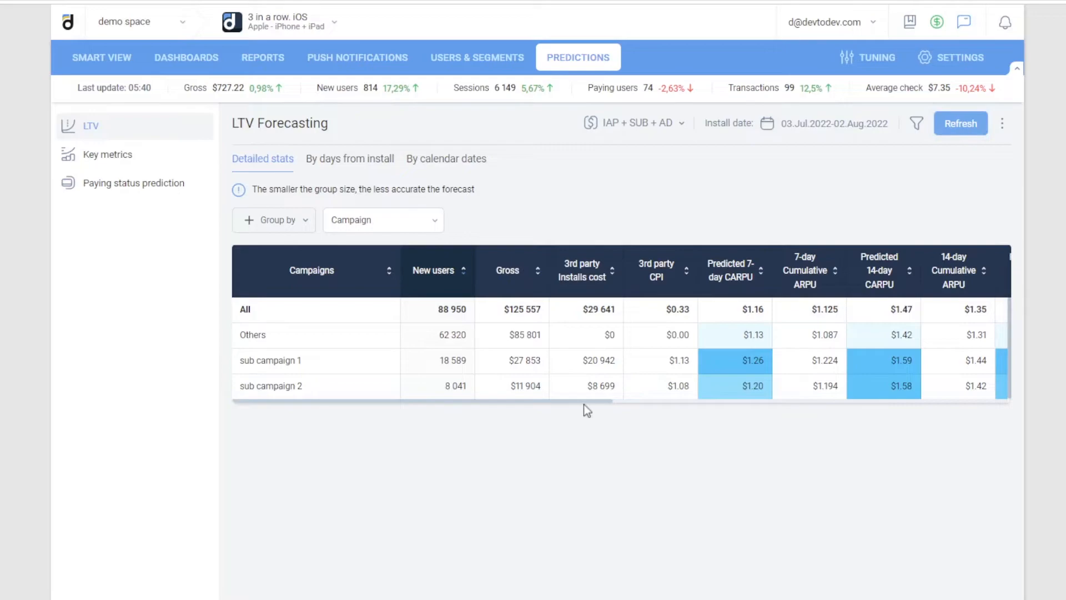
pyautogui.moveTo(584, 401); pyautogui.dragTo(981, 401)
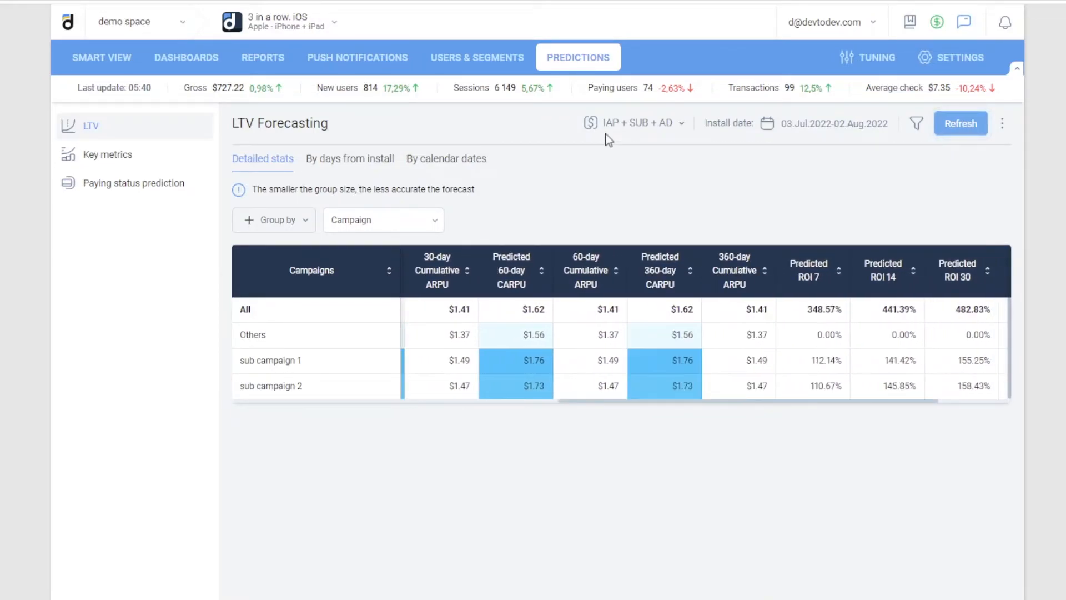
pyautogui.click(618, 124)
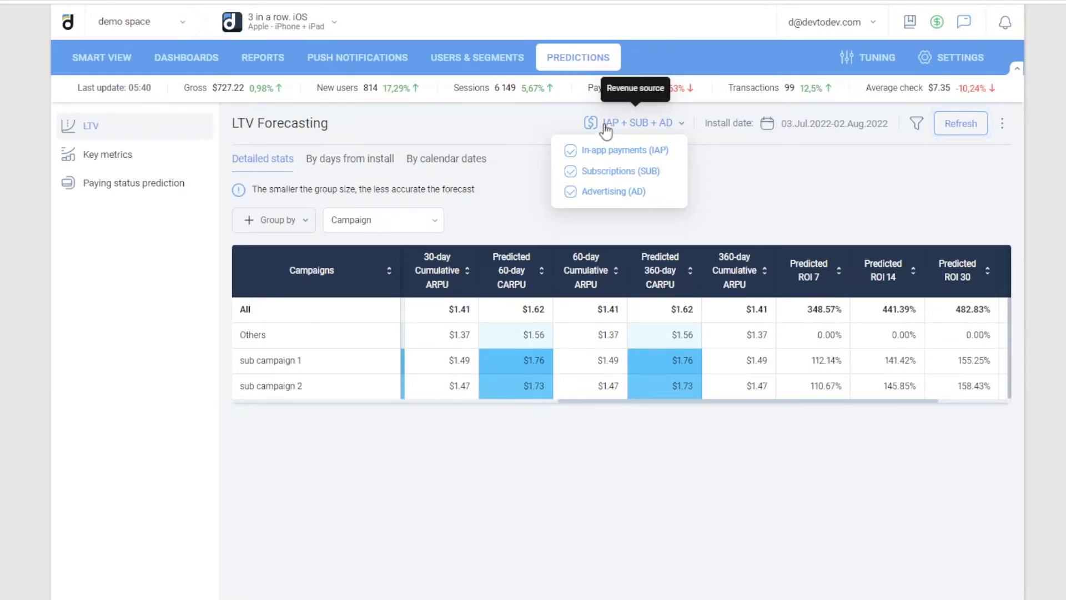
# Close the revenue source selector and switch to the By days from install view with totals and LTV curve.
pyautogui.click(608, 126)
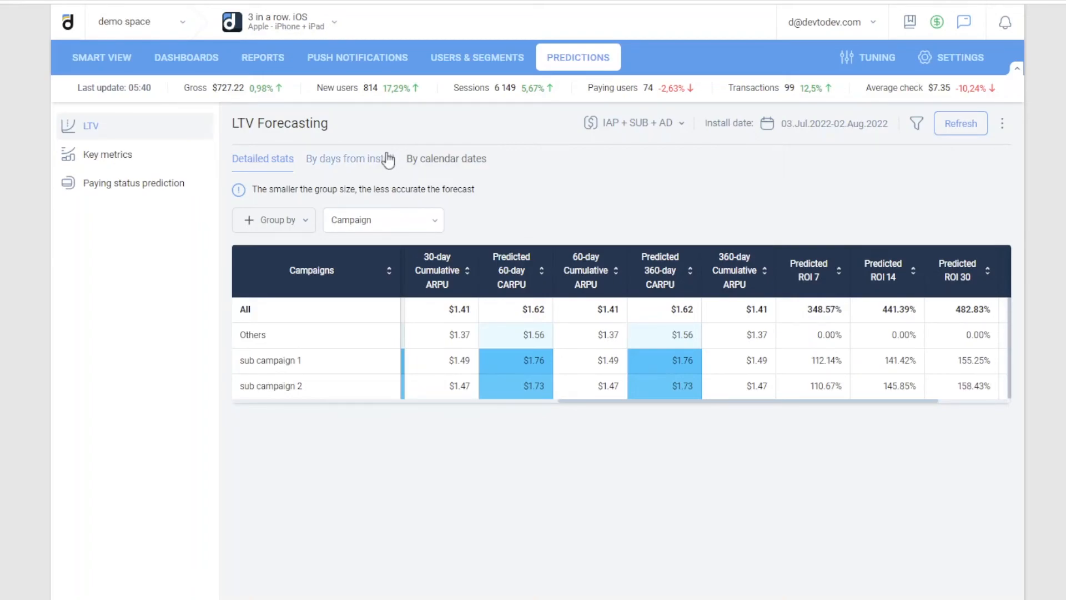
pyautogui.click(387, 158)
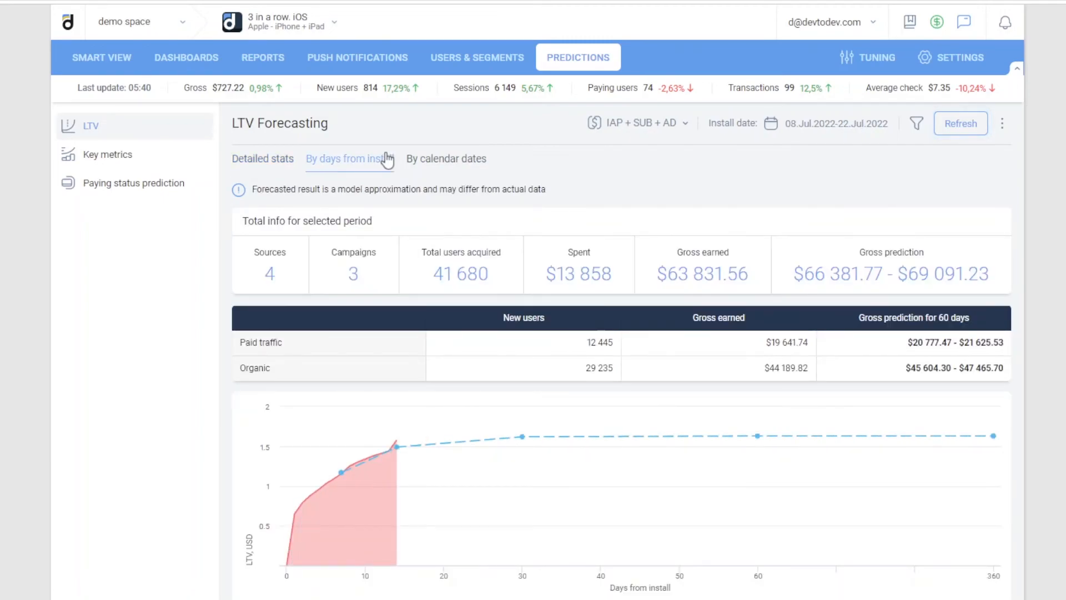